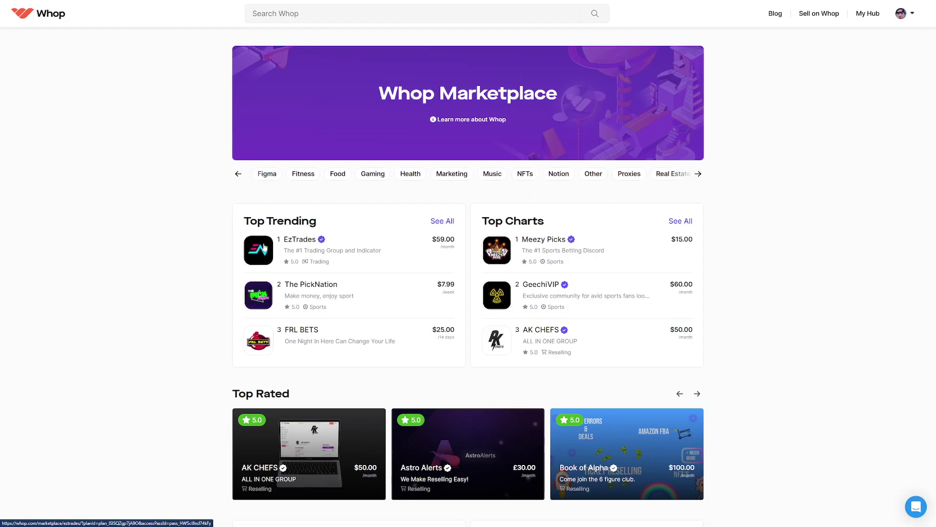
# - Browse the EzTrades product page's reviews and Pro pass pricing, then go back to the marketplace listings
pyautogui.click(426, 244)
pyautogui.scroll(-6, 681, 221)
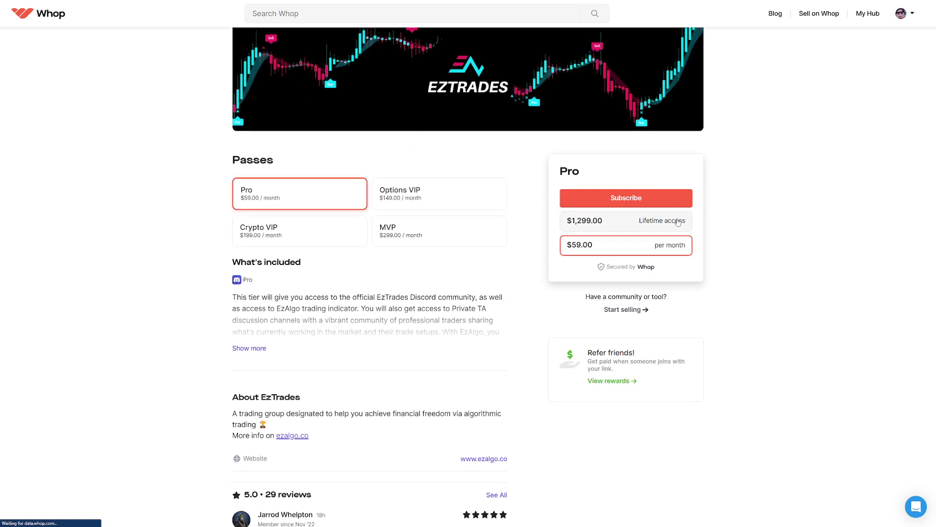
pyautogui.scroll(5, 732, 234)
pyautogui.scroll(3, 754, 237)
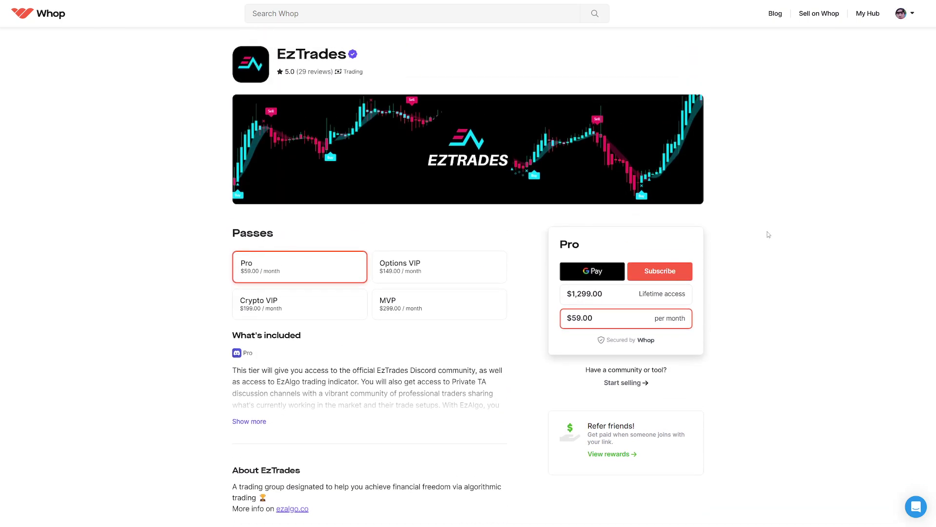
pyautogui.hotkey('alt', 'Left')
pyautogui.scroll(-7, 784, 175)
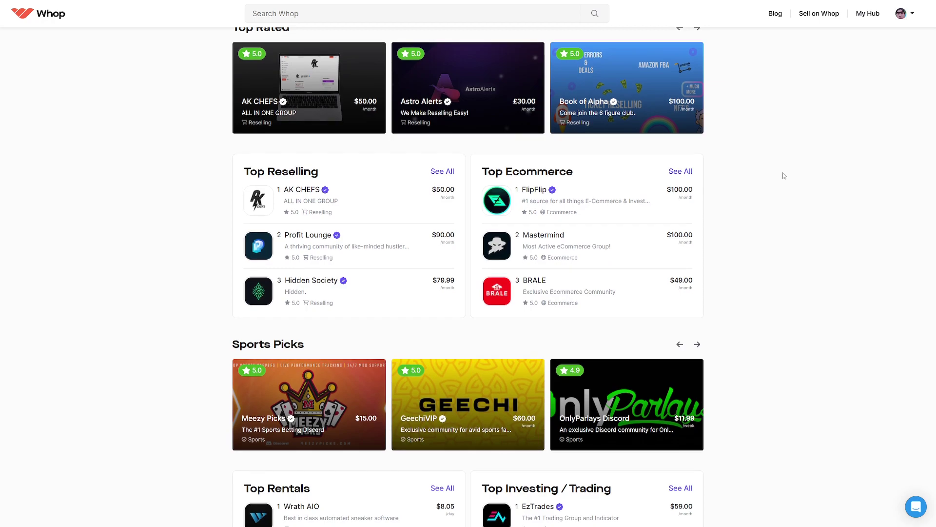
pyautogui.scroll(-9, 782, 177)
pyautogui.scroll(-3, 778, 178)
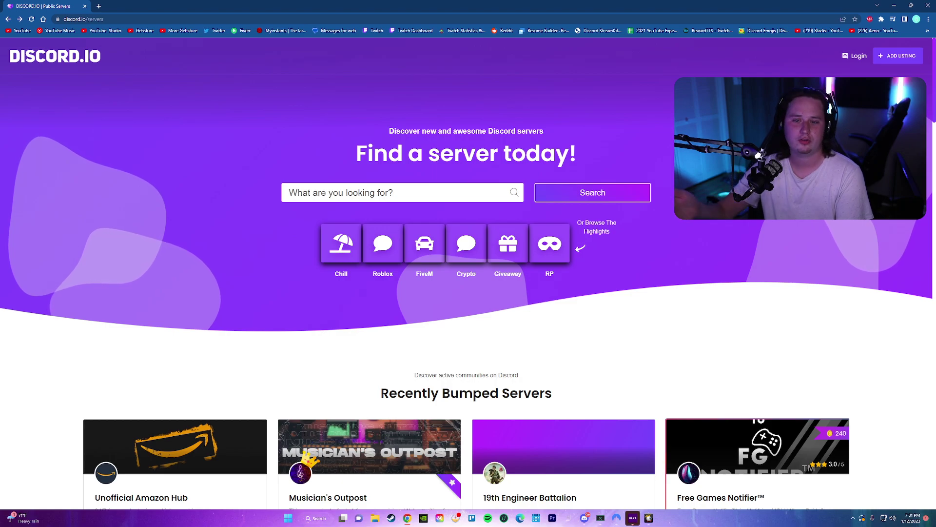
# - Load discord.io/gehsture in a new tab and minimize Discord to reach Chrome's authorization page
pyautogui.hotkey('ctrl', 't')
pyautogui.write('discord.io/gehsture')
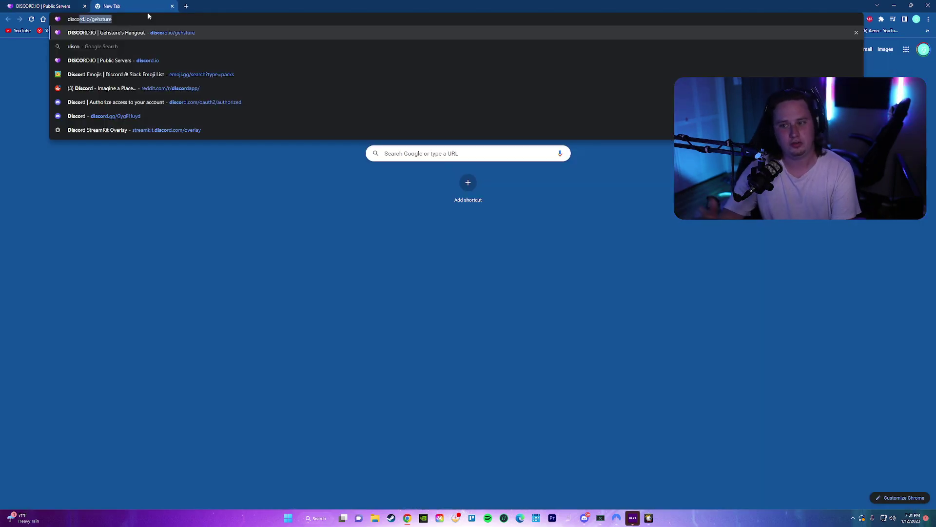
pyautogui.press('Return')
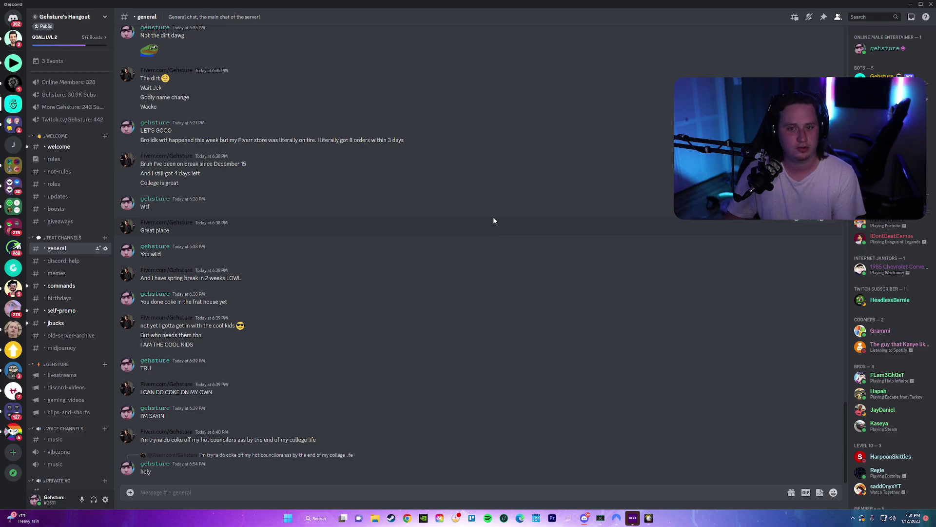
pyautogui.click(908, 4)
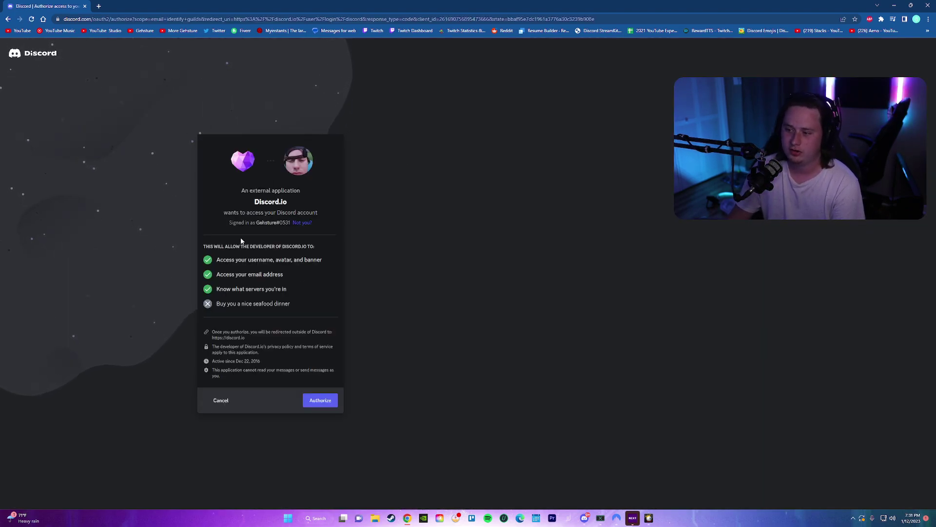
# - Authorize Discord.io's access to the Discord account to reach the user dashboard
pyautogui.click(311, 408)
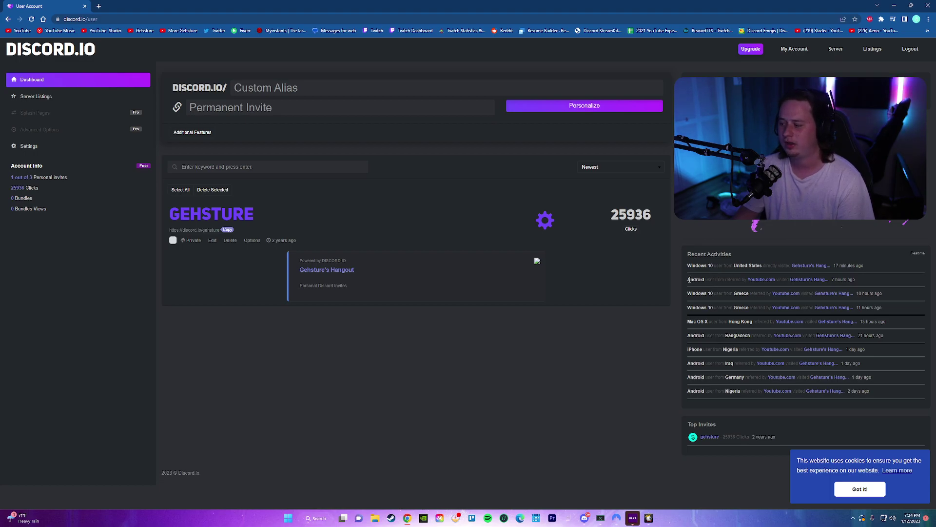
# - Enter 'gehsturee' as the custom alias on the Discord.io dashboard
pyautogui.click(695, 265)
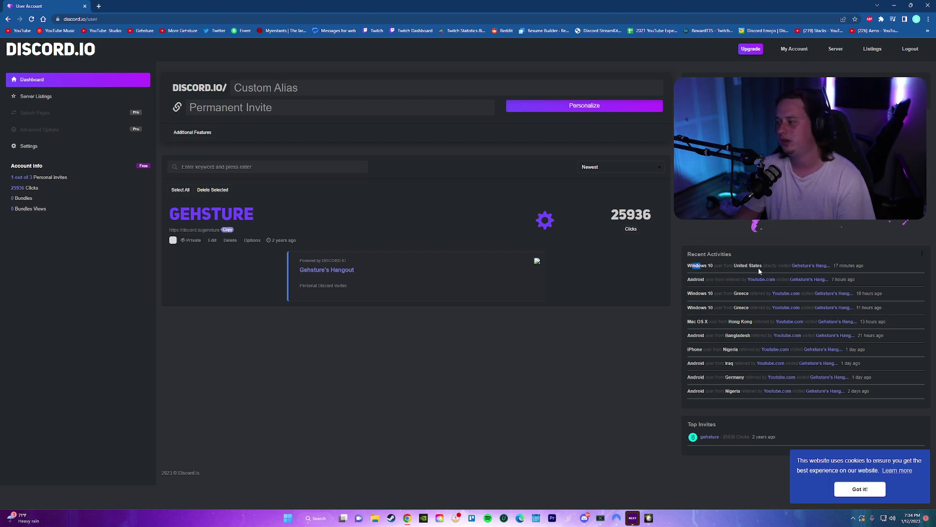
pyautogui.click(406, 88)
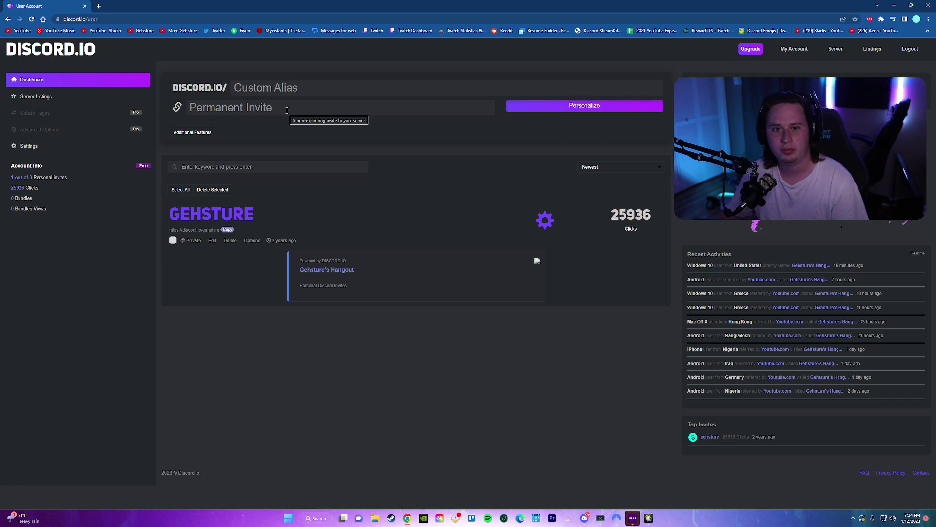
pyautogui.click(255, 84)
pyautogui.write('gehsturee')
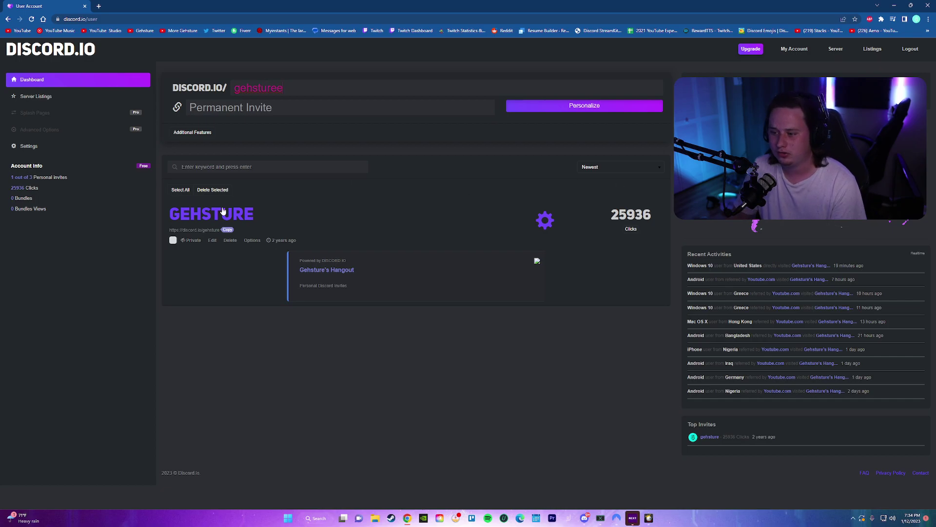
pyautogui.moveTo(285, 93); pyautogui.dragTo(280, 93)
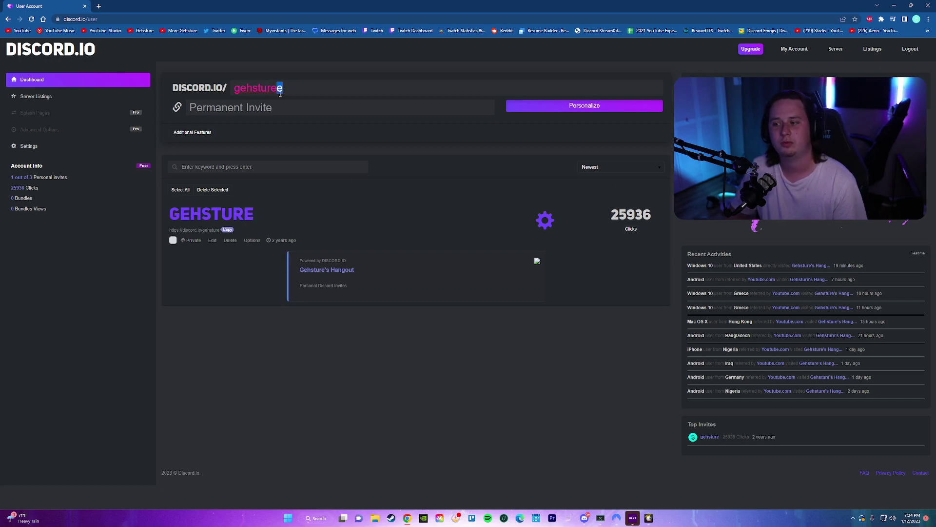
pyautogui.click(159, 113)
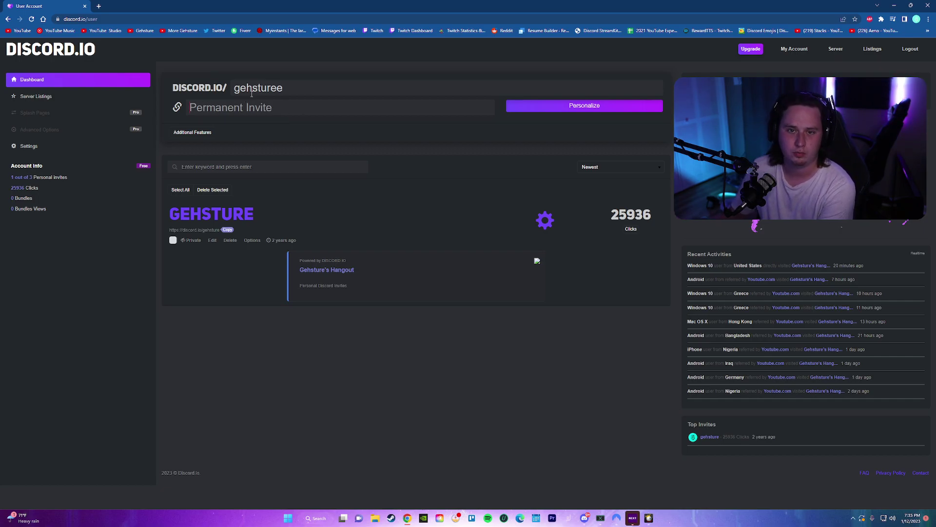
# - Generate a new Discord invite for the old server with expiry set to Never, and copy it
pyautogui.click(585, 518)
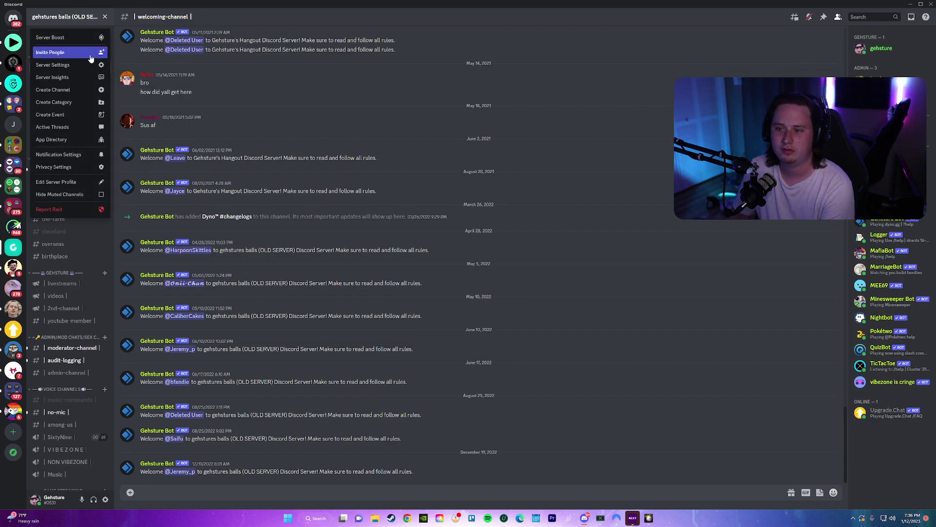
pyautogui.click(89, 53)
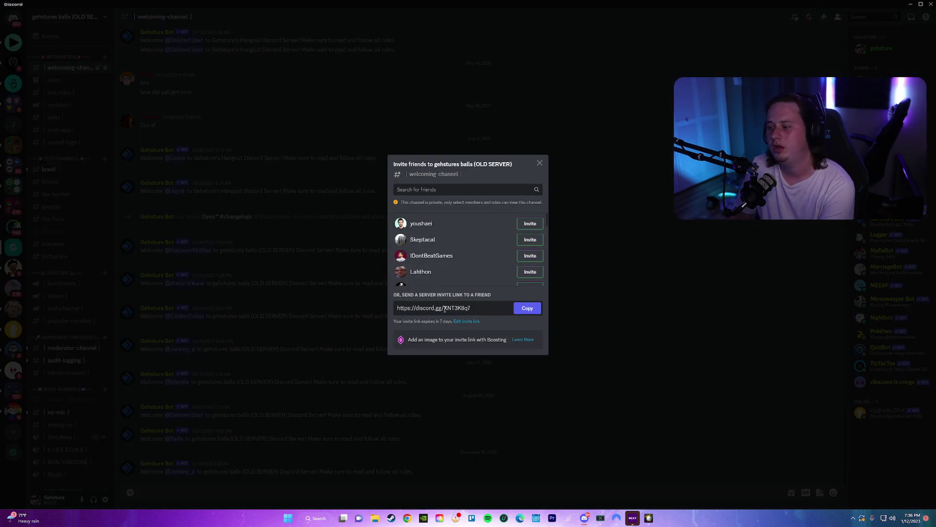
pyautogui.click(466, 321)
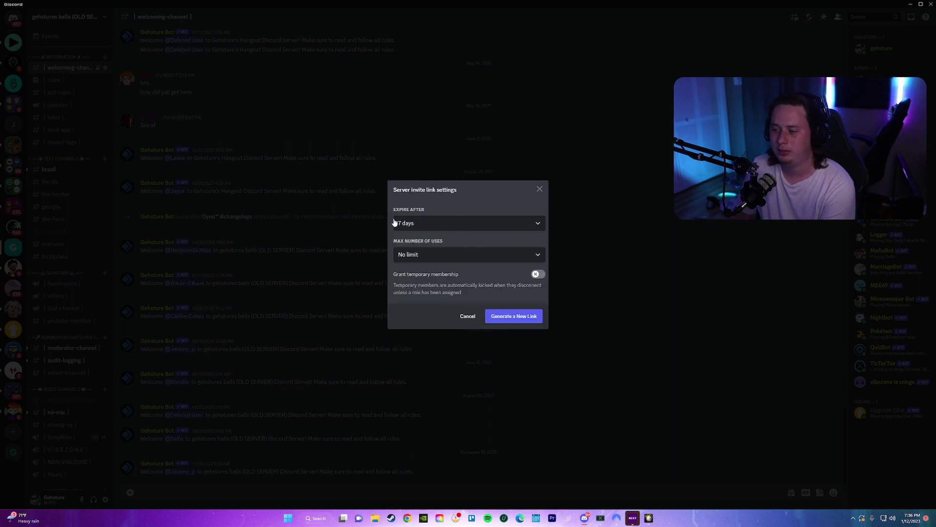
pyautogui.click(408, 229)
pyautogui.click(418, 328)
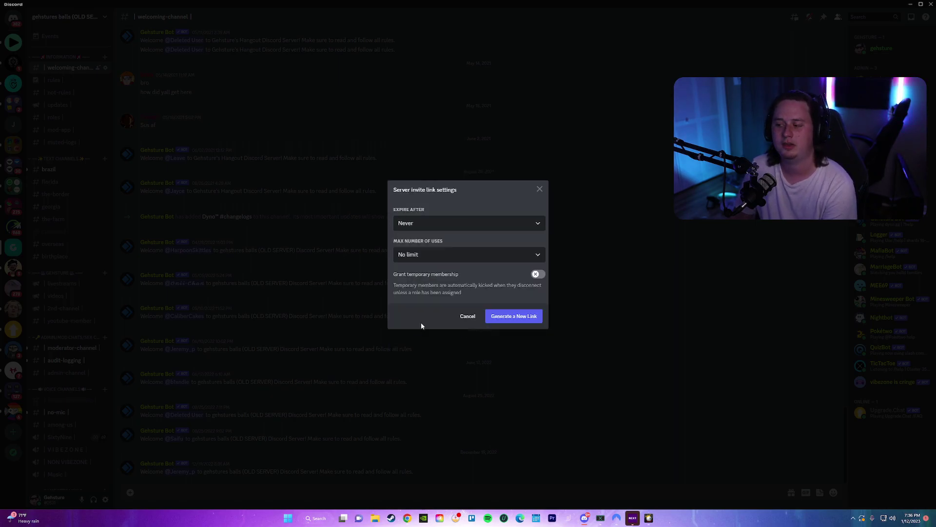
pyautogui.click(518, 317)
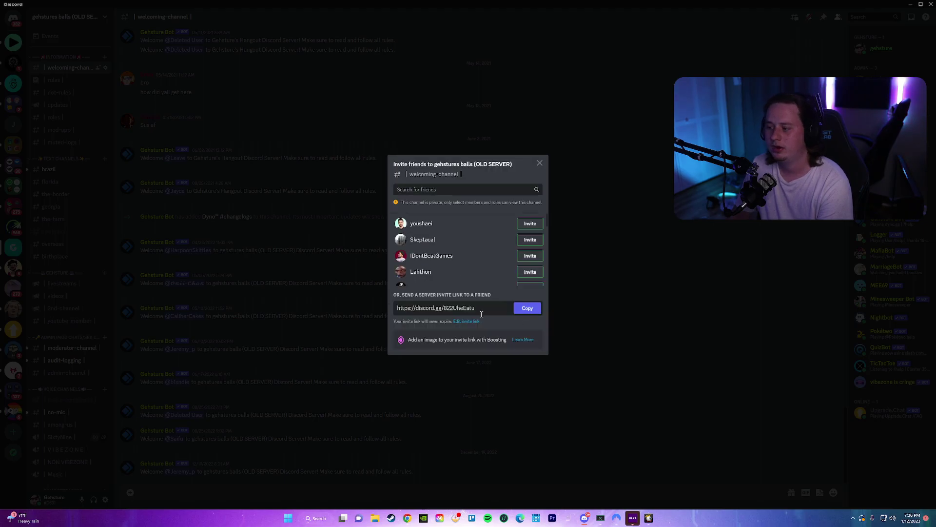
pyautogui.click(528, 309)
pyautogui.click(476, 482)
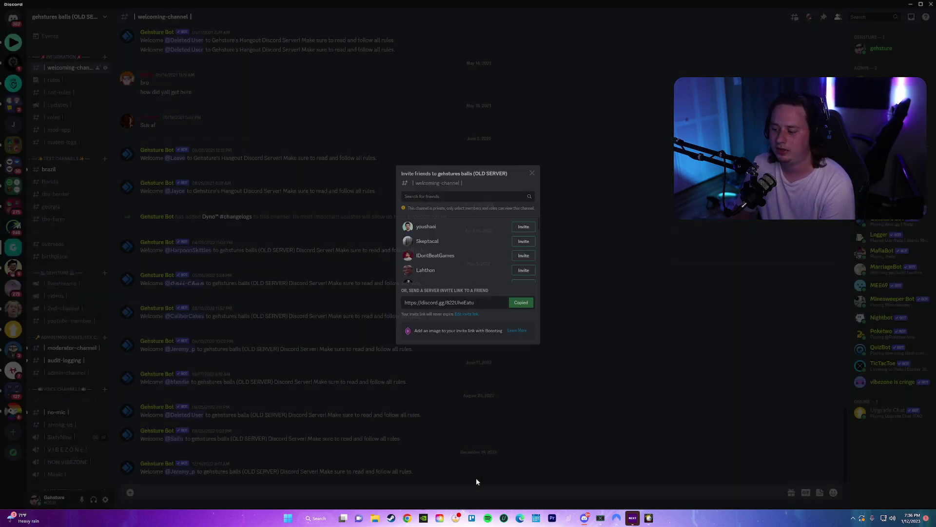
# - Paste the permanent invite into Discord.io and personalize it as the gehsturee alias
pyautogui.moveTo(410, 518)
pyautogui.click(446, 495)
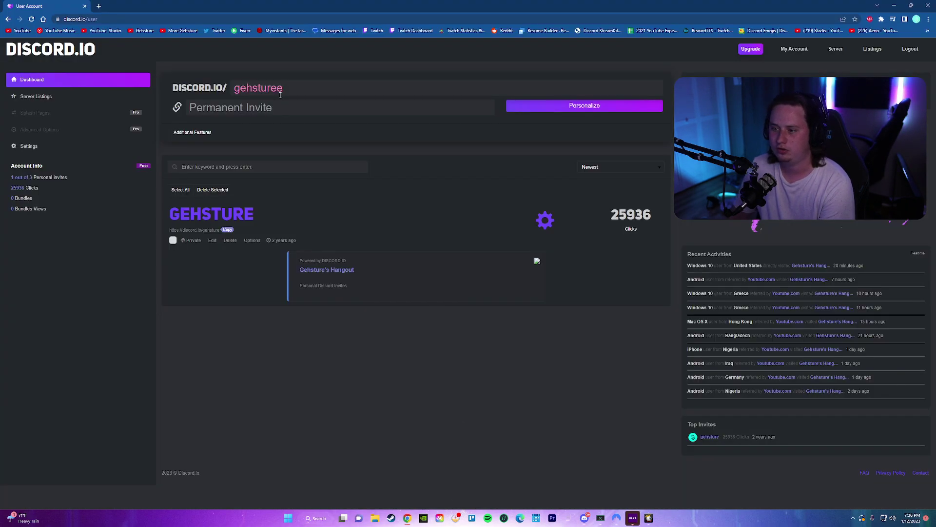
pyautogui.hotkey('ctrl', 'v')
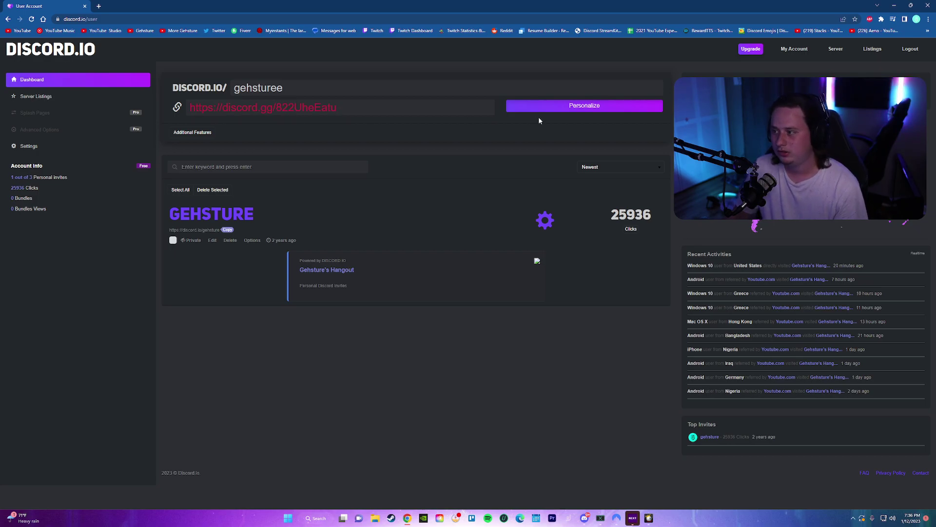
pyautogui.click(548, 113)
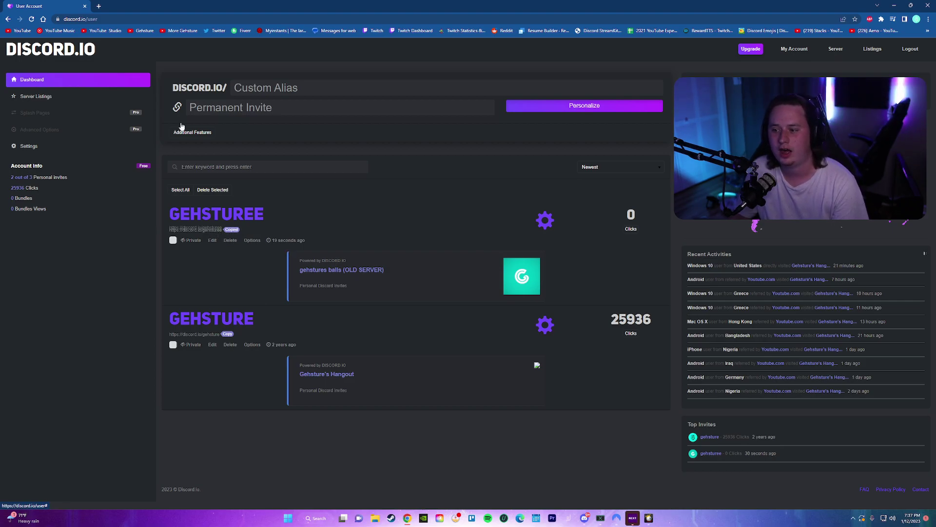
# - Visit discord.io/gehsturee in a new tab to check it redirects to the old server
pyautogui.click(99, 6)
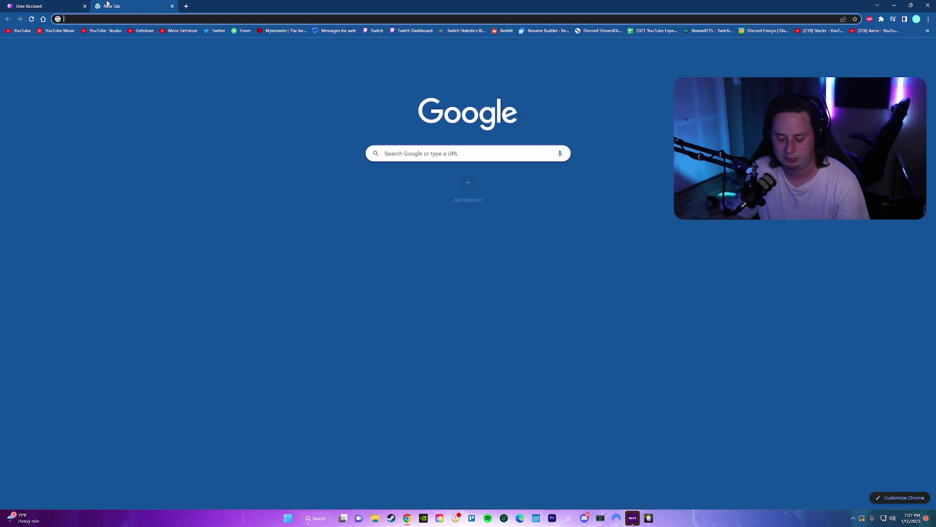
pyautogui.hotkey('ctrl', 'v')
pyautogui.press('Return')
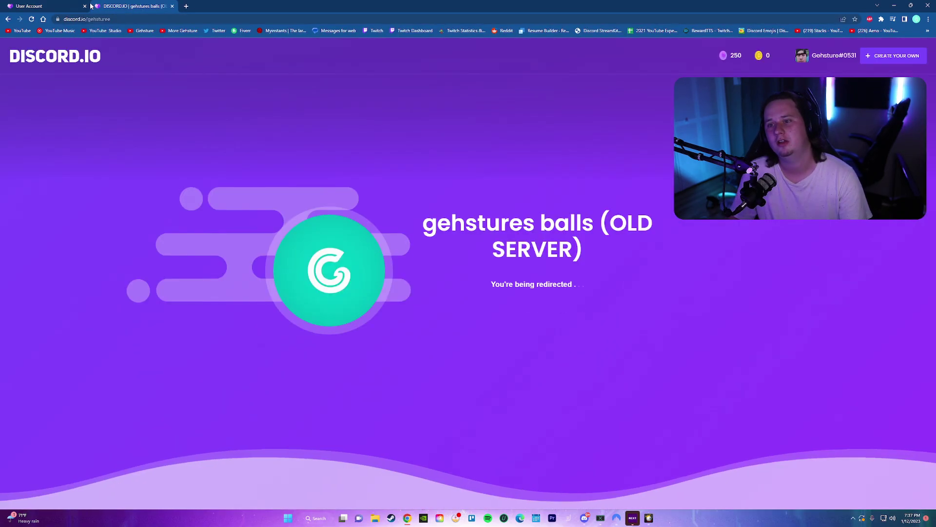